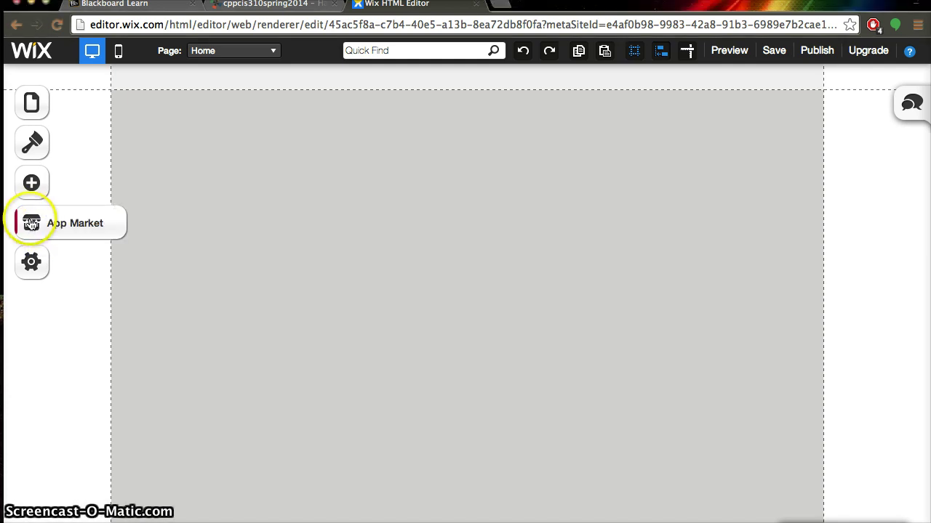
# Browse the Wix App Market's featured apps and open the details of Display Any Social Feeds.
pyautogui.click(32, 226)
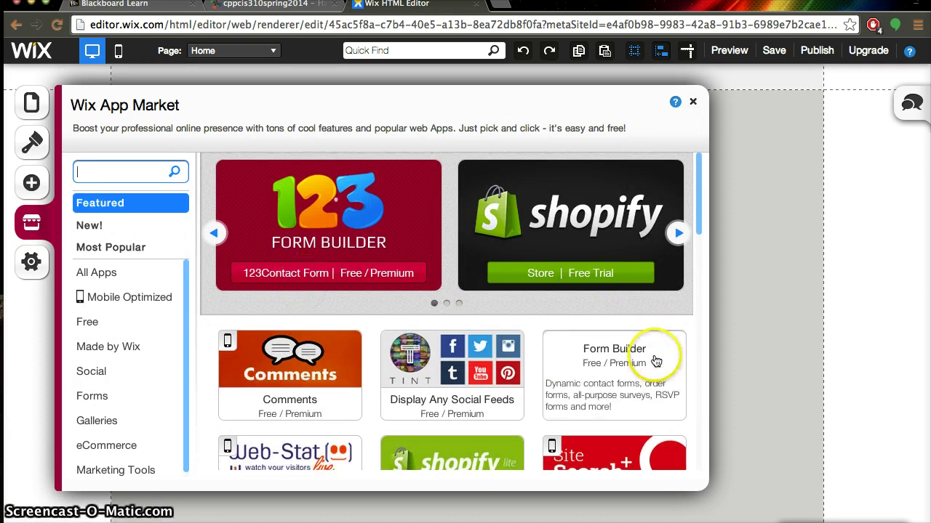
pyautogui.scroll(-3, 654, 357)
pyautogui.scroll(-5, 650, 353)
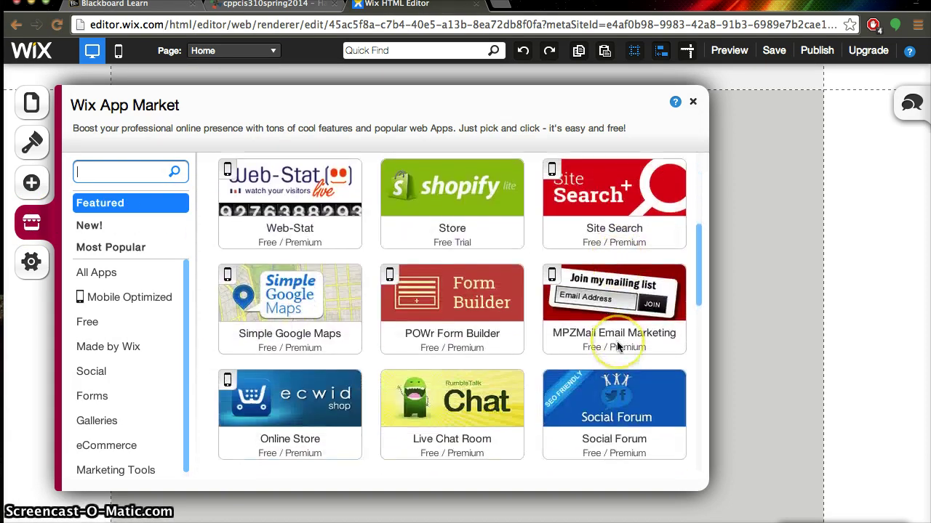
pyautogui.scroll(2, 618, 343)
pyautogui.scroll(4, 616, 346)
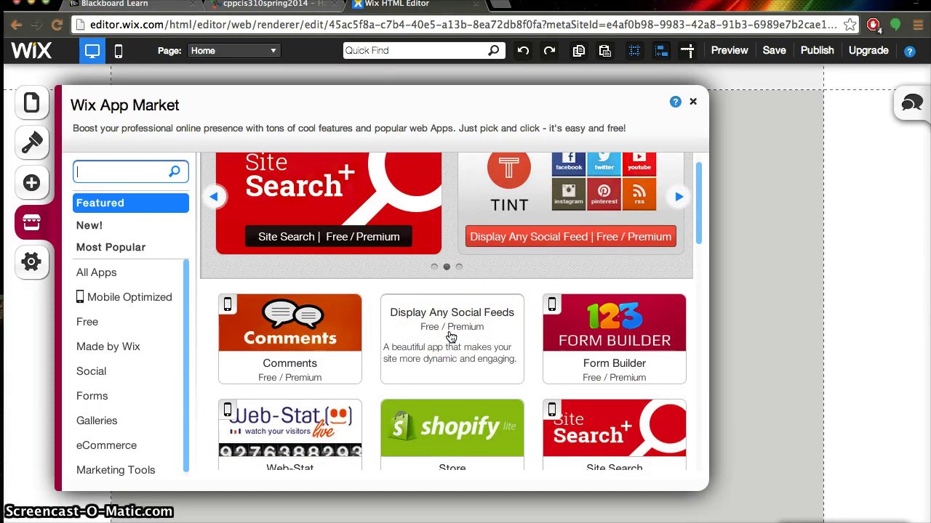
pyautogui.click(452, 337)
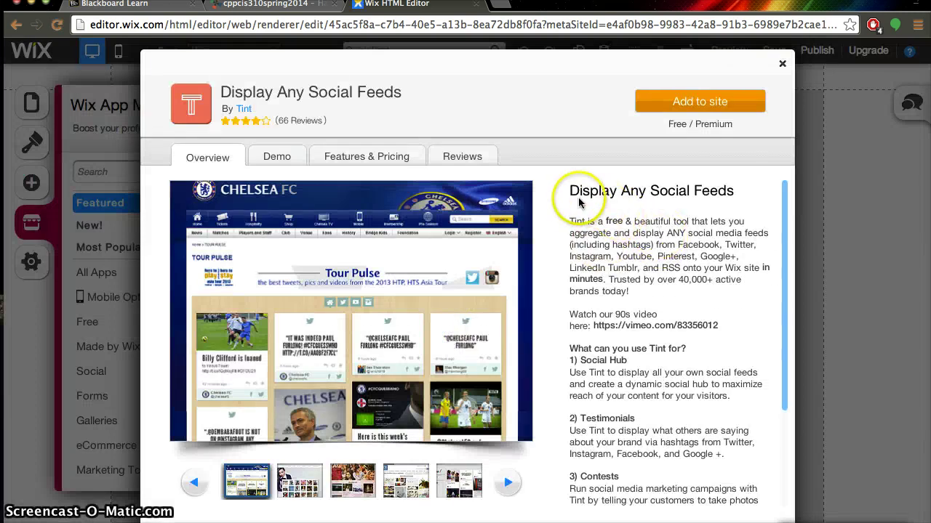
# Add the Display Any Social Feeds app to the Home page and move its feed fully inside the page's content width.
pyautogui.scroll(-2, 613, 329)
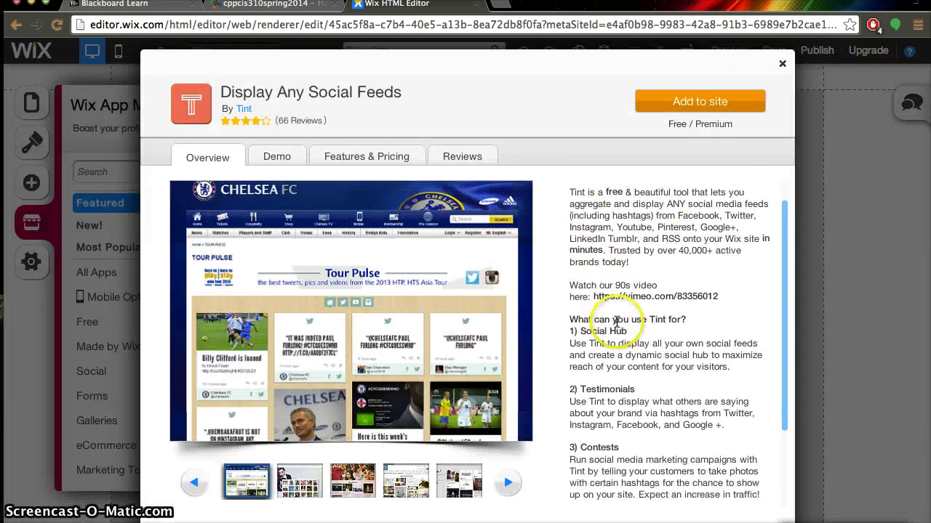
pyautogui.click(276, 156)
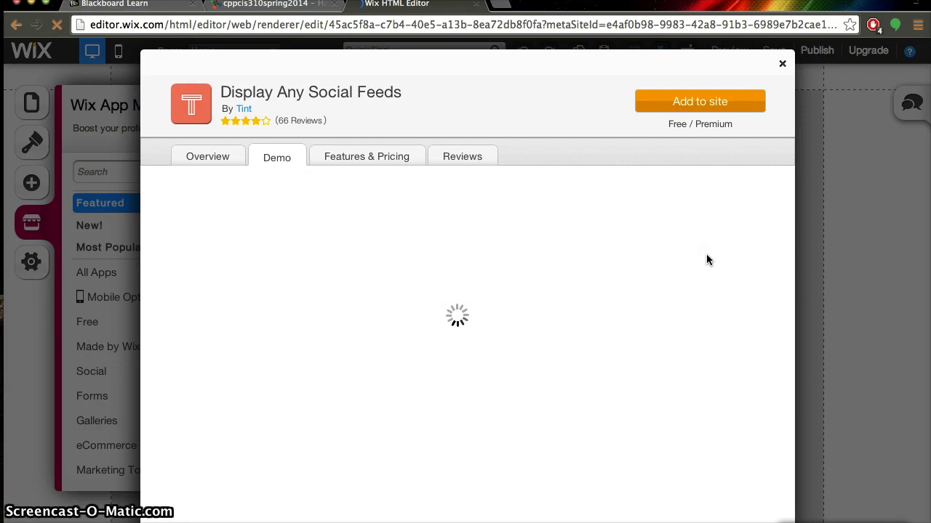
pyautogui.click(617, 256)
pyautogui.click(645, 326)
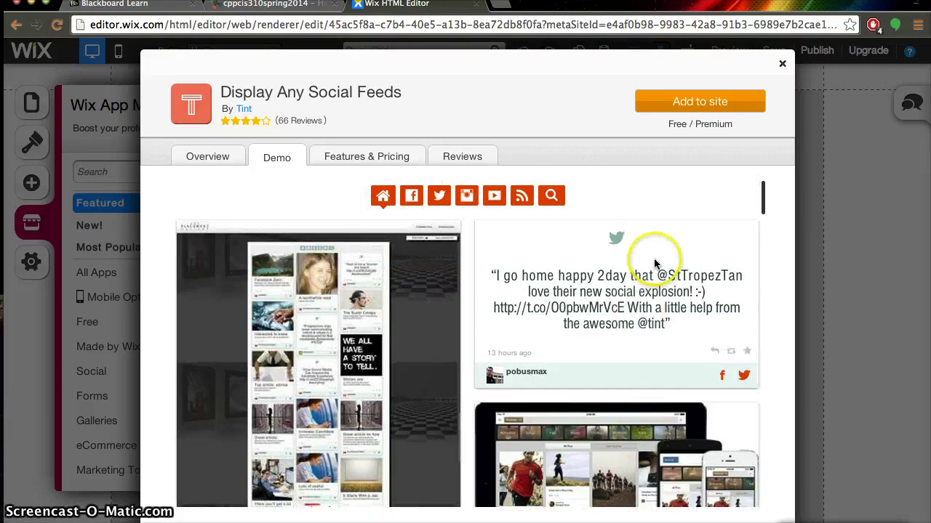
pyautogui.click(701, 107)
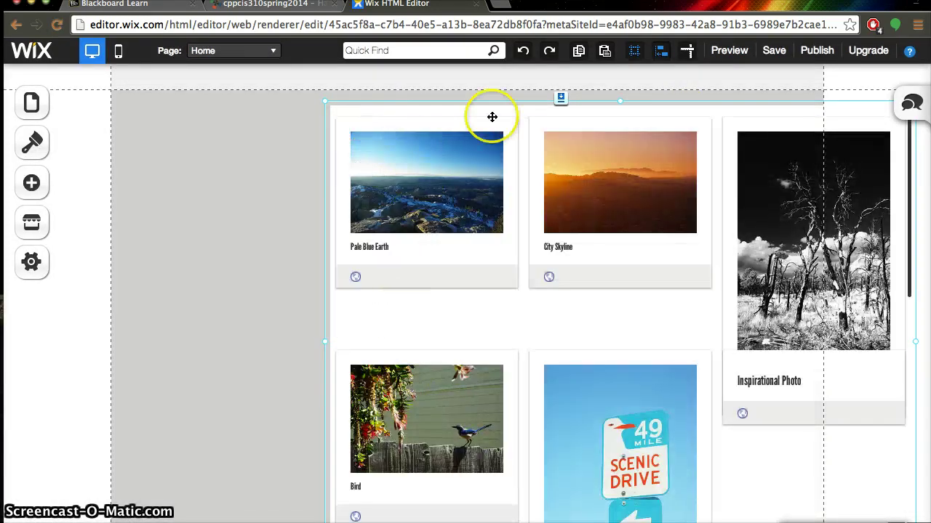
pyautogui.moveTo(686, 117); pyautogui.dragTo(519, 102)
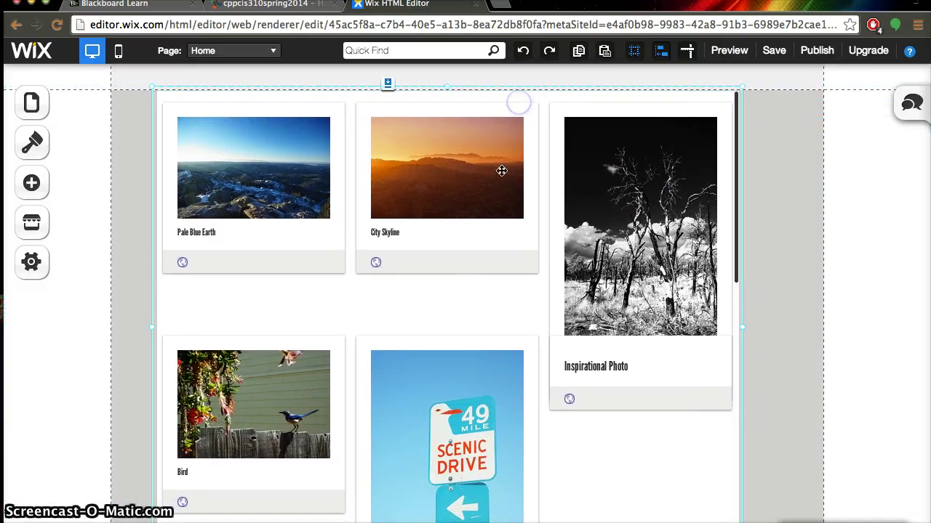
# Connect the Facebook page flumemusic as a content source in the social feed's app settings.
pyautogui.click(301, 291)
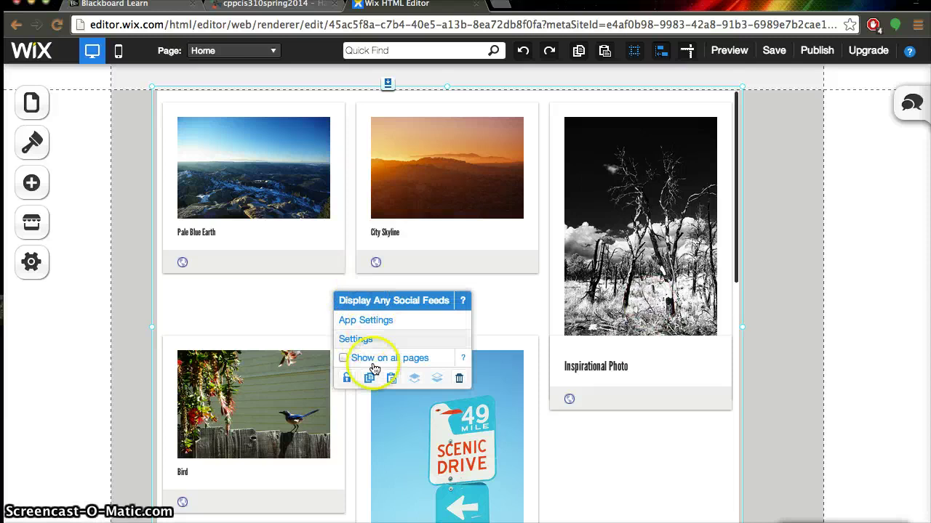
pyautogui.click(375, 325)
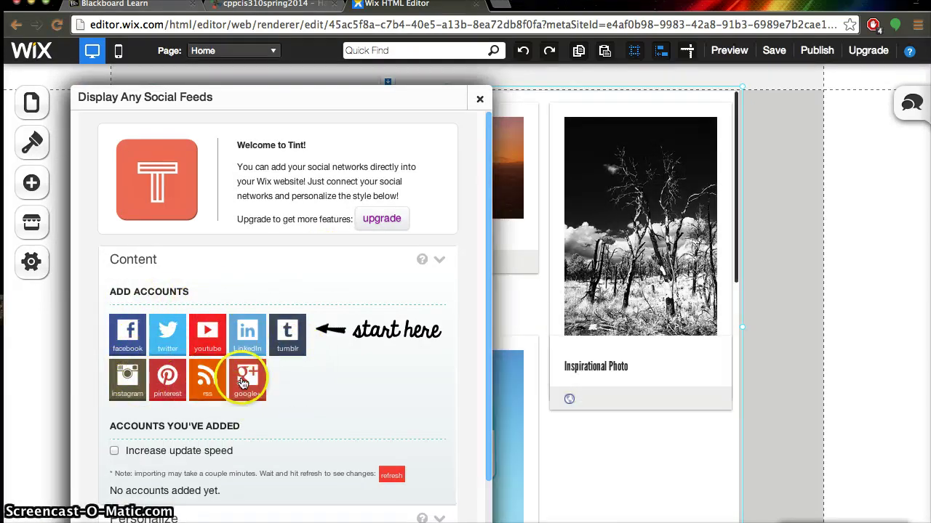
pyautogui.click(128, 336)
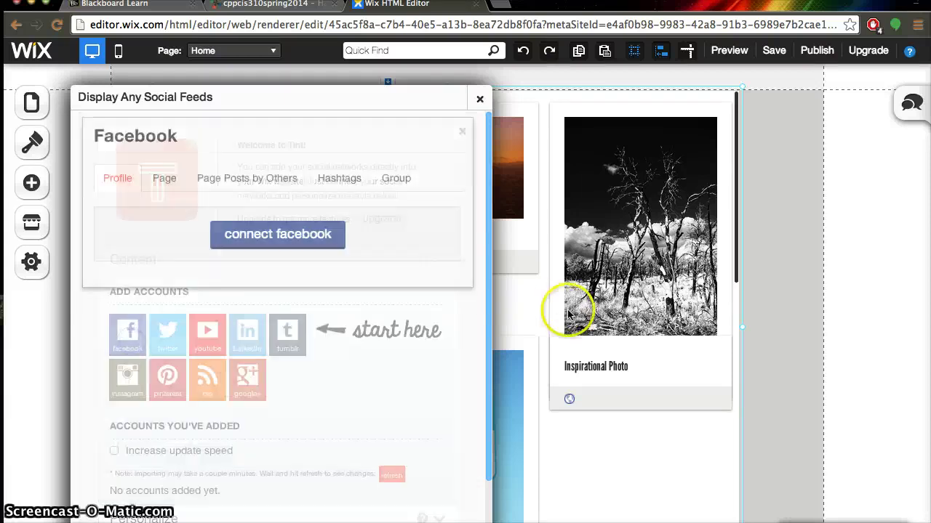
pyautogui.click(166, 179)
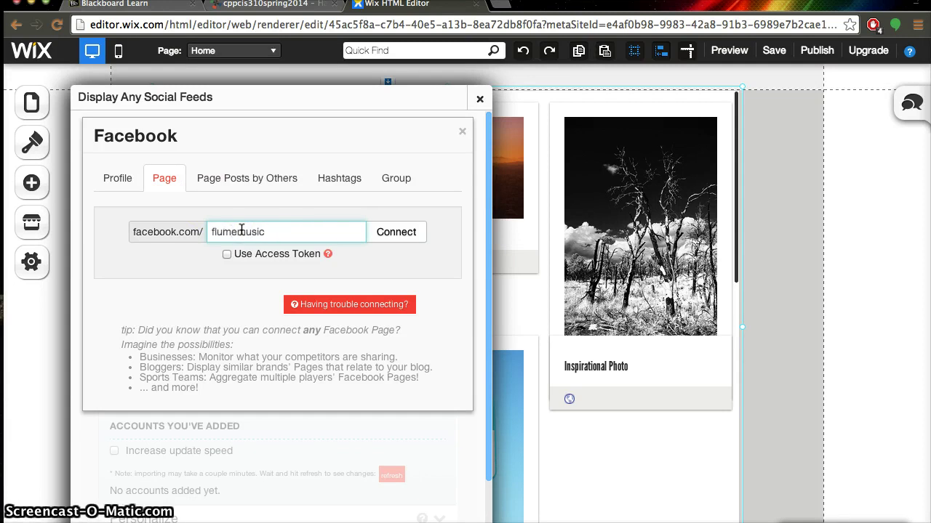
pyautogui.click(391, 237)
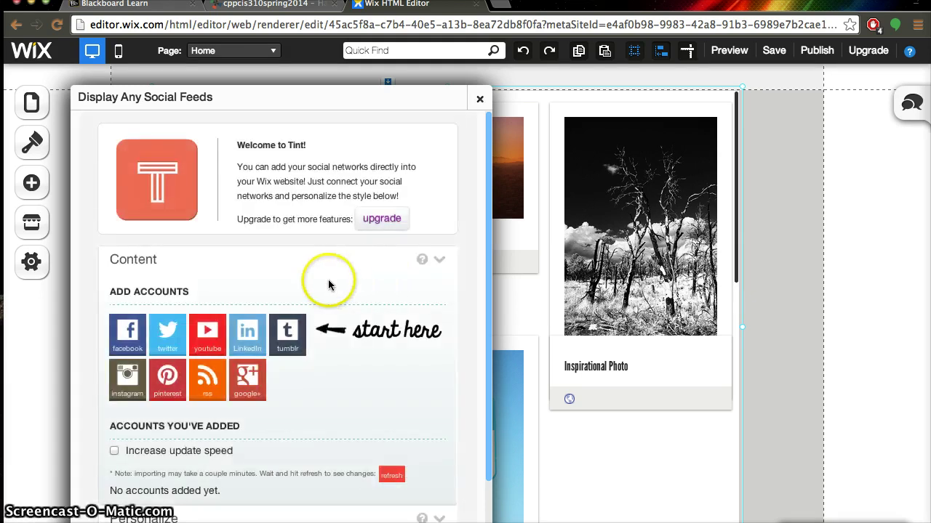
# Add the YouTube playlist FLmjGZk_0vij4BAOhRkis9GQ as a content source, keeping only the list ID from the pasted URL.
pyautogui.click(218, 341)
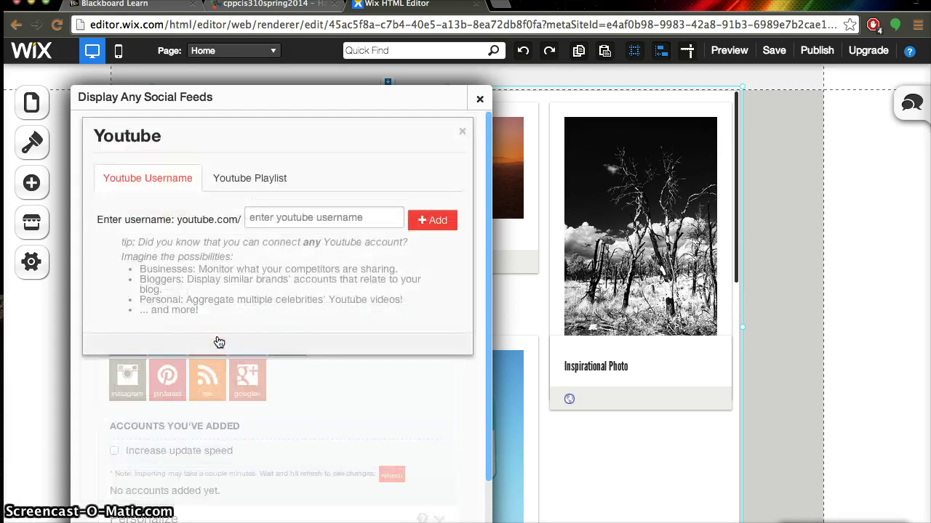
pyautogui.click(253, 182)
pyautogui.click(338, 217)
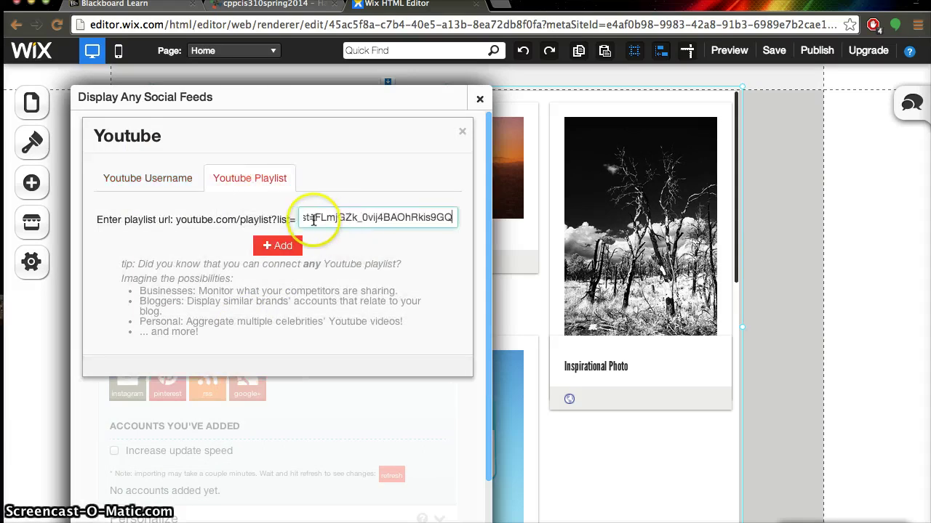
pyautogui.moveTo(312, 219); pyautogui.dragTo(250, 220)
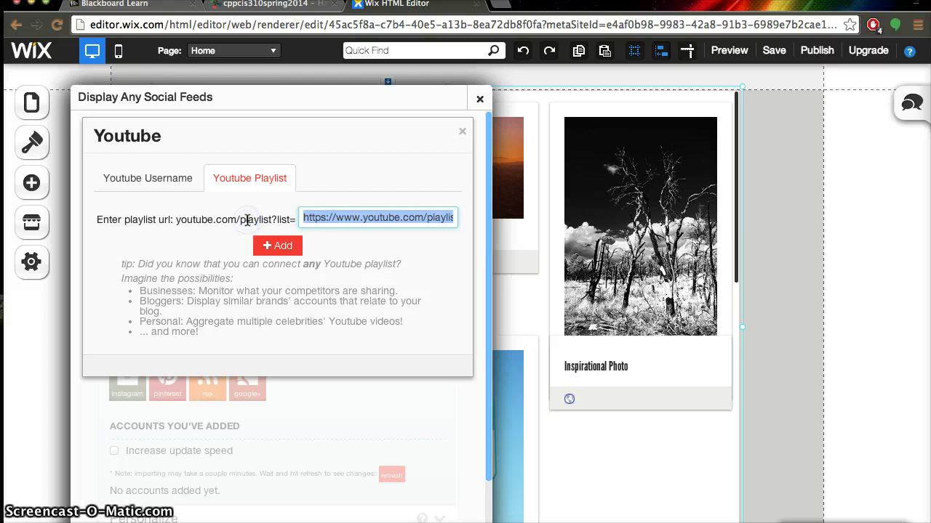
pyautogui.moveTo(311, 221); pyautogui.dragTo(528, 217)
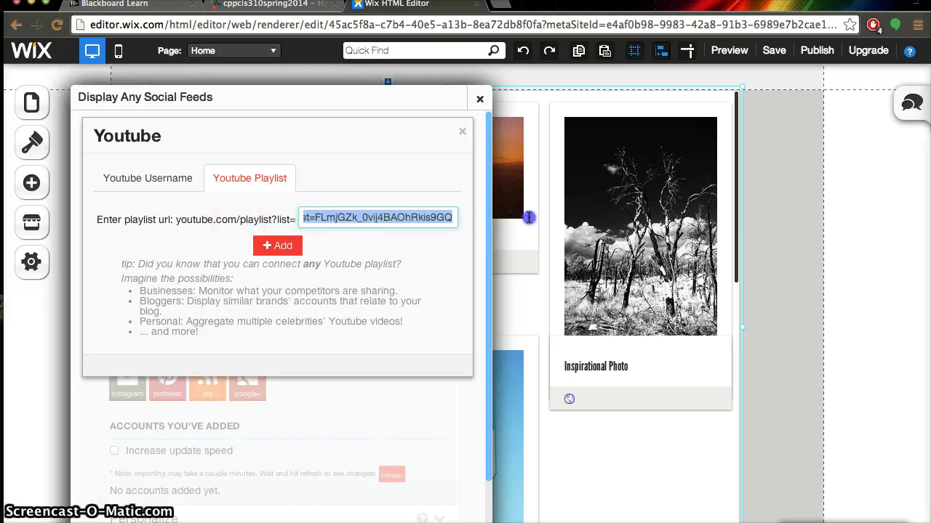
pyautogui.click(313, 218)
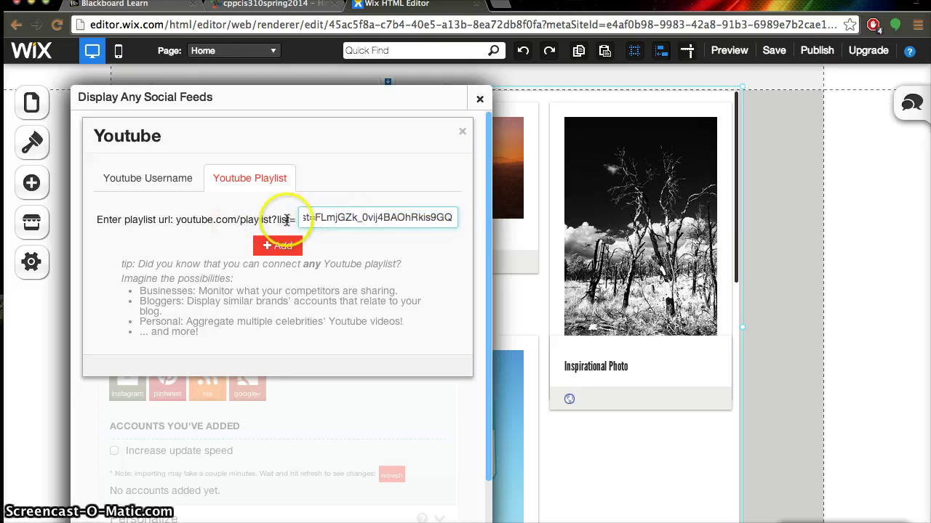
pyautogui.moveTo(313, 218); pyautogui.dragTo(225, 219)
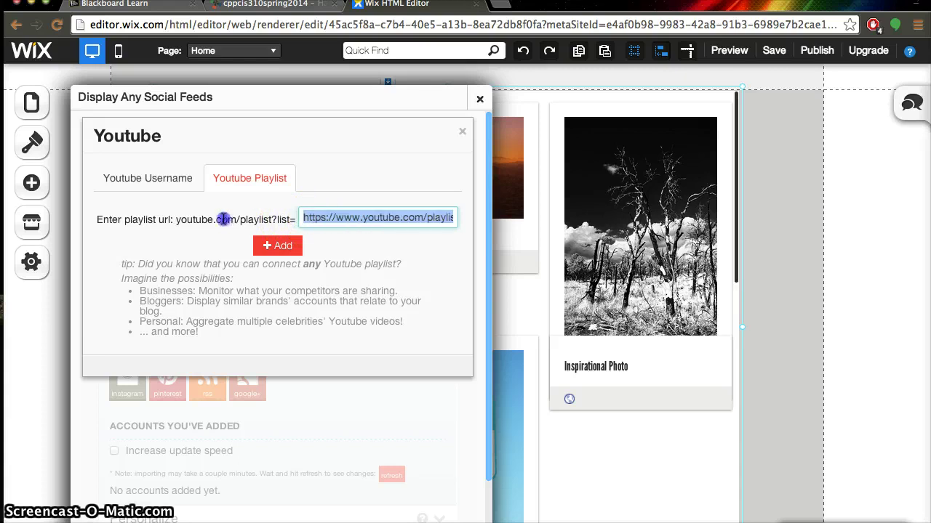
pyautogui.press('BackSpace')
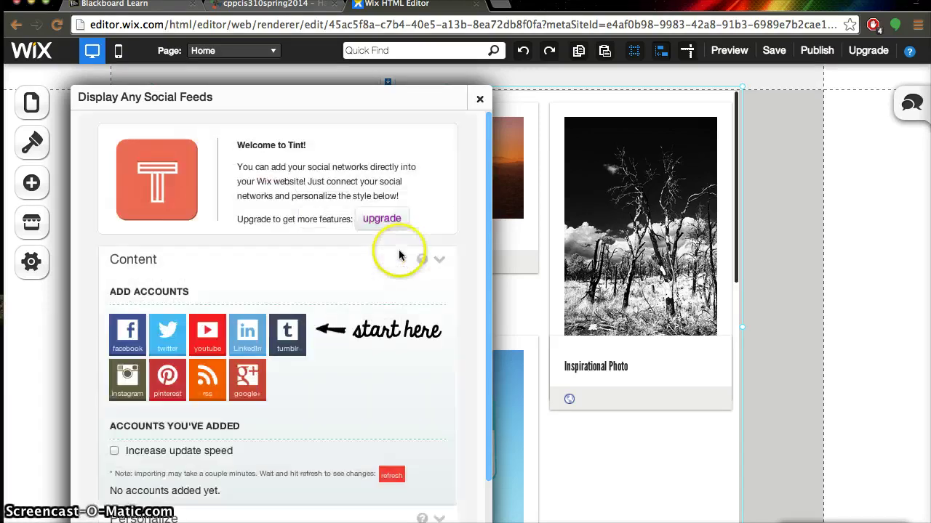
# Connect the Tumblr blog hypebeast and refresh the social feed to load the added accounts.
pyautogui.click(296, 333)
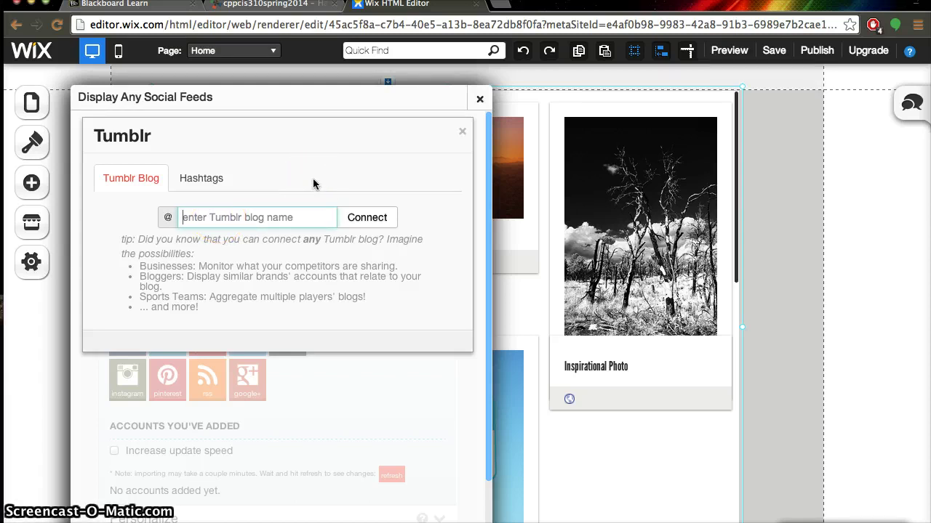
pyautogui.write('hypebeast')
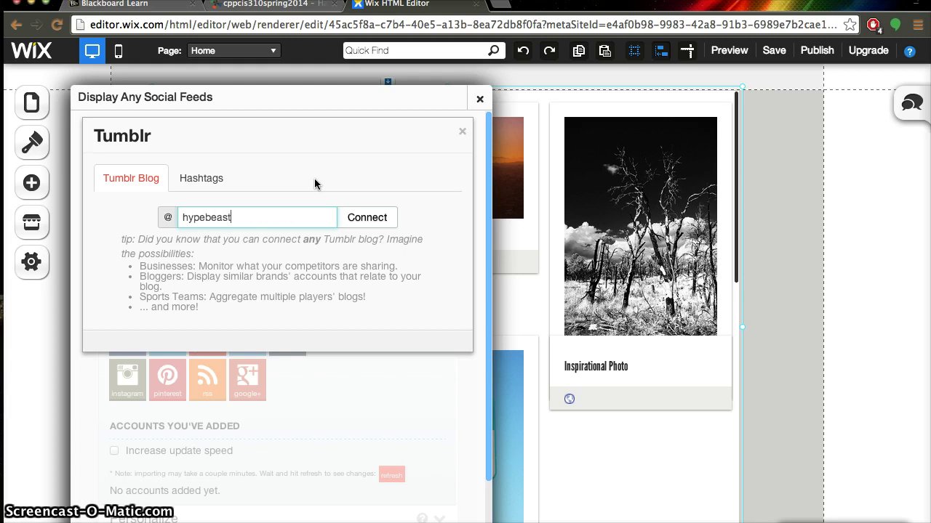
pyautogui.click(365, 220)
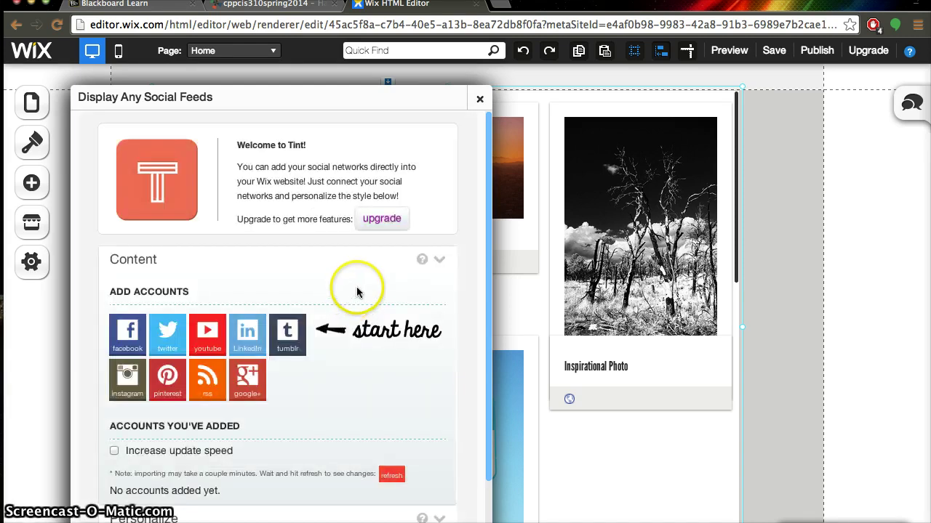
pyautogui.scroll(-2, 365, 363)
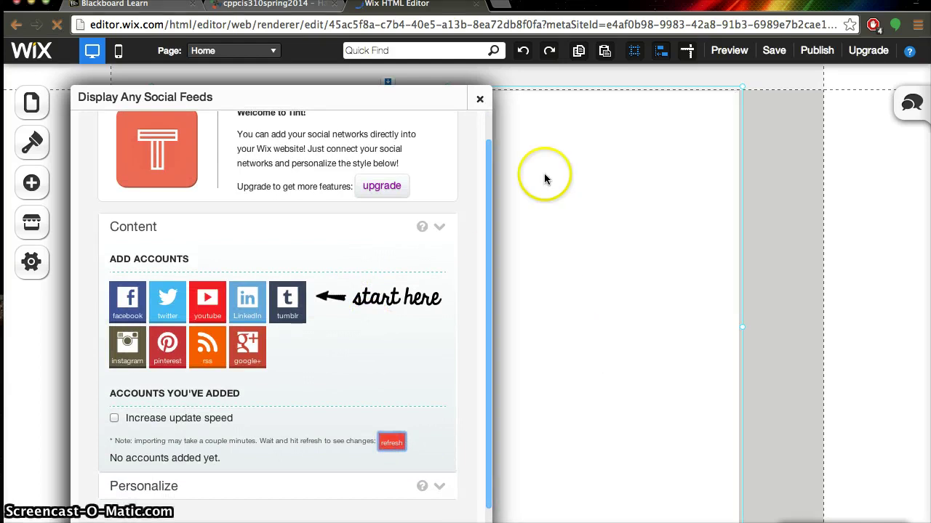
pyautogui.click(479, 100)
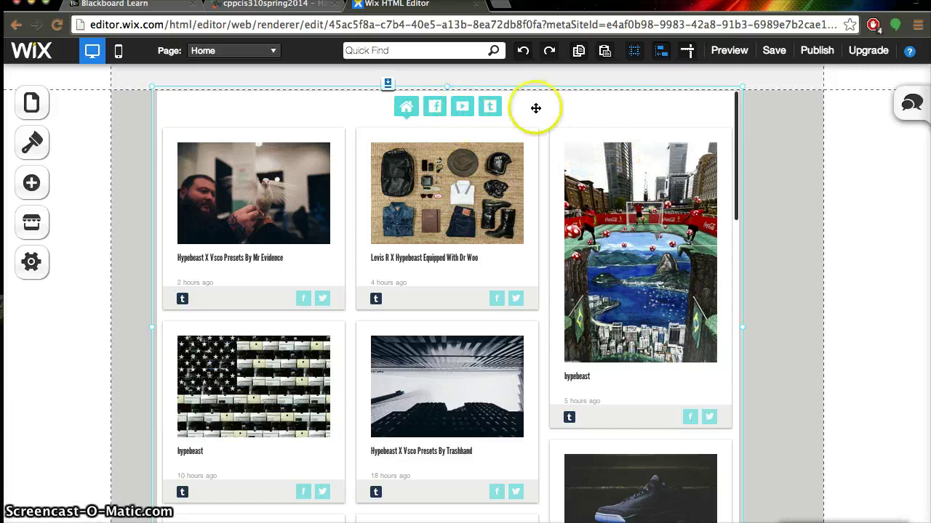
# Preview the site and look through the feed filtered to its Facebook posts.
pyautogui.click(727, 51)
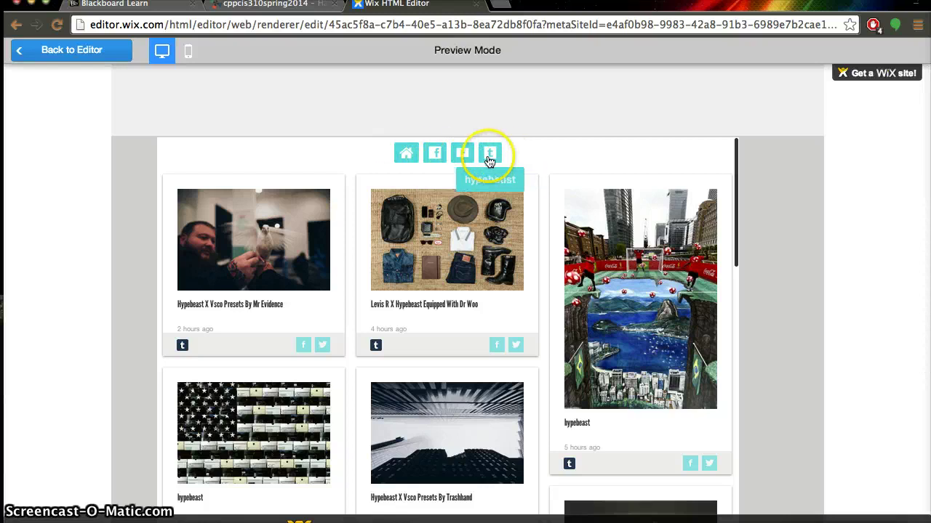
pyautogui.click(439, 160)
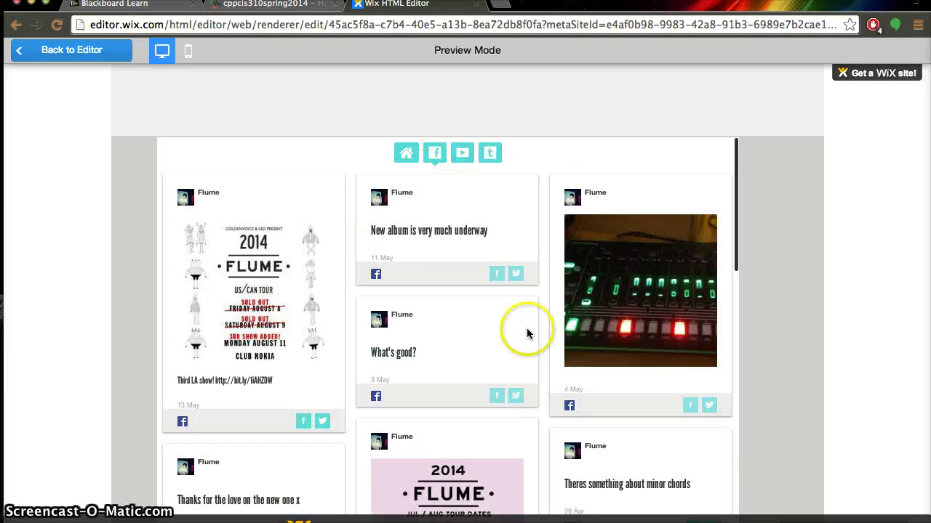
pyautogui.scroll(-5, 504, 336)
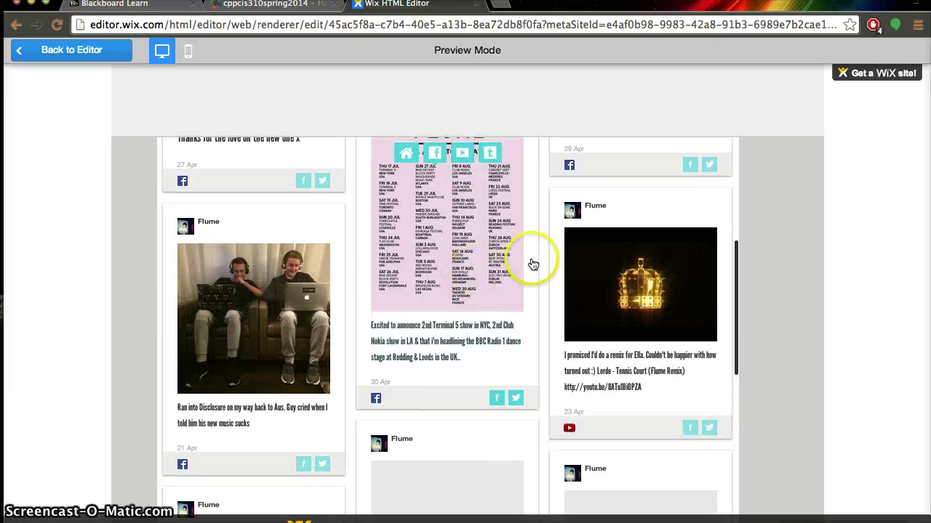
pyautogui.scroll(-2, 567, 304)
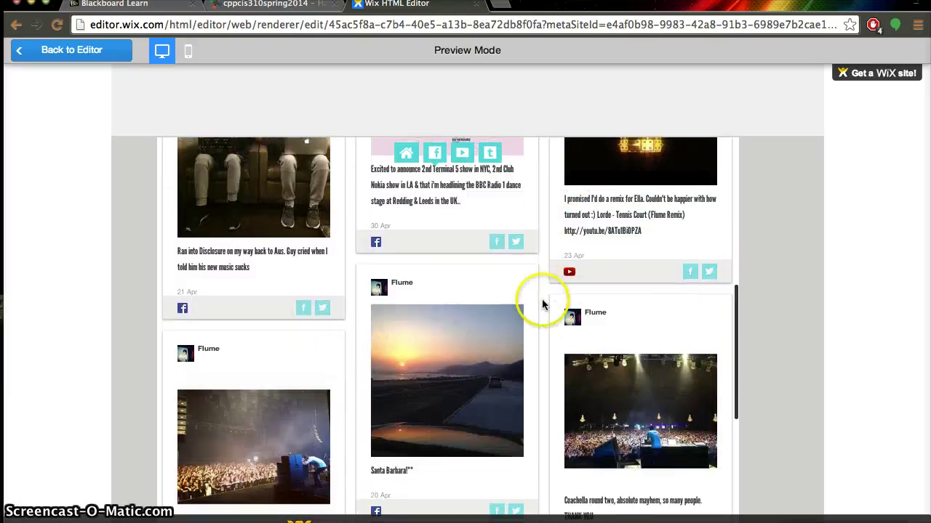
pyautogui.scroll(-1, 463, 158)
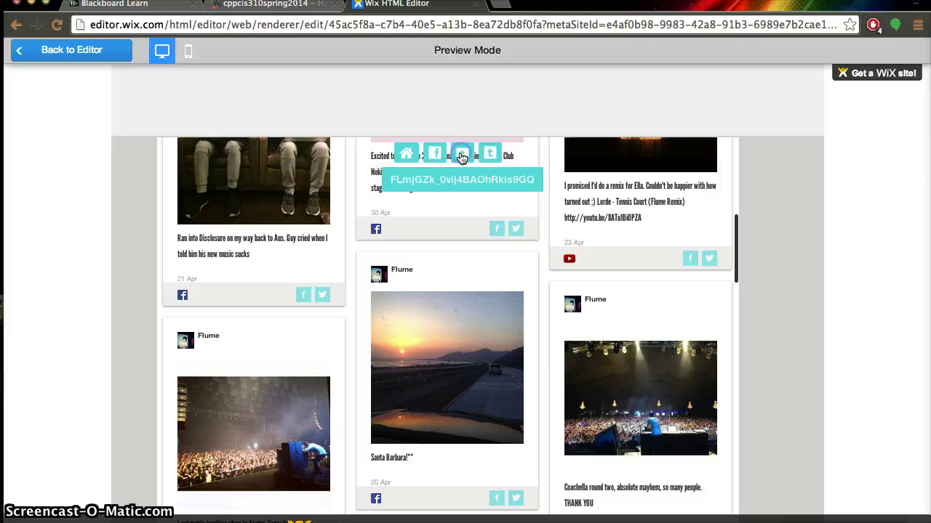
# Check the YouTube videos and the Tumblr posts separately in the previewed feed, and return to the combined view.
pyautogui.click(462, 157)
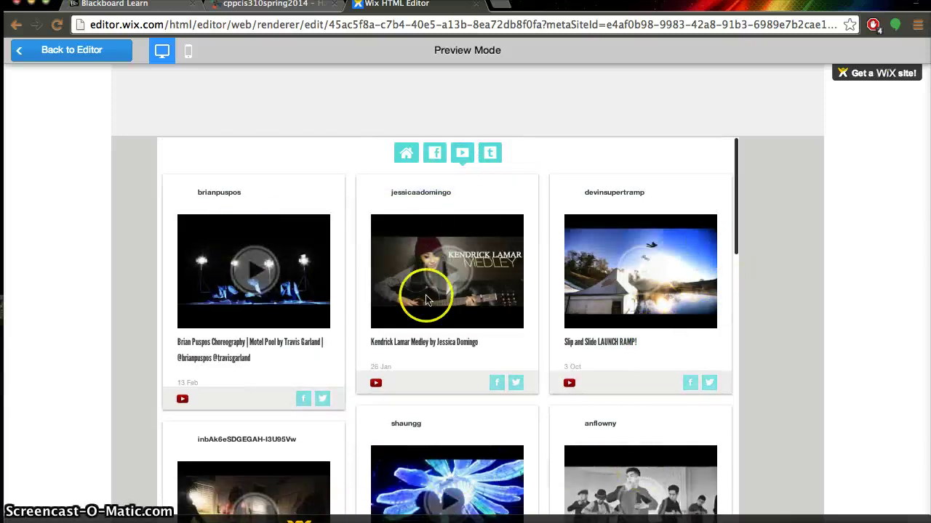
pyautogui.click(491, 154)
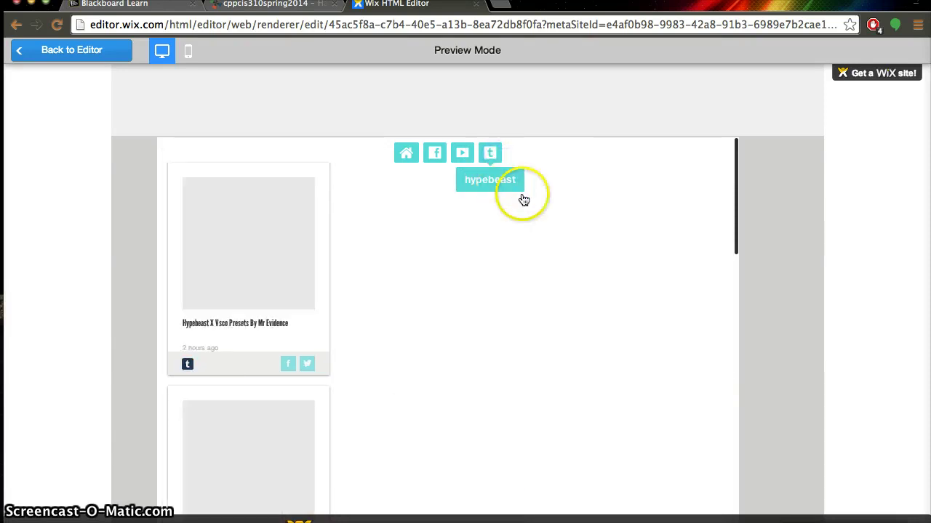
pyautogui.scroll(-5, 593, 351)
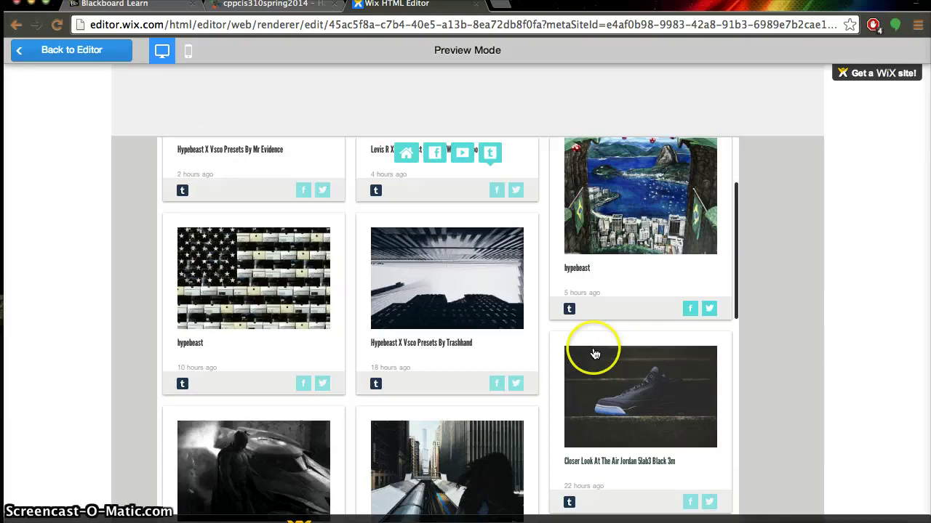
pyautogui.scroll(-1, 604, 349)
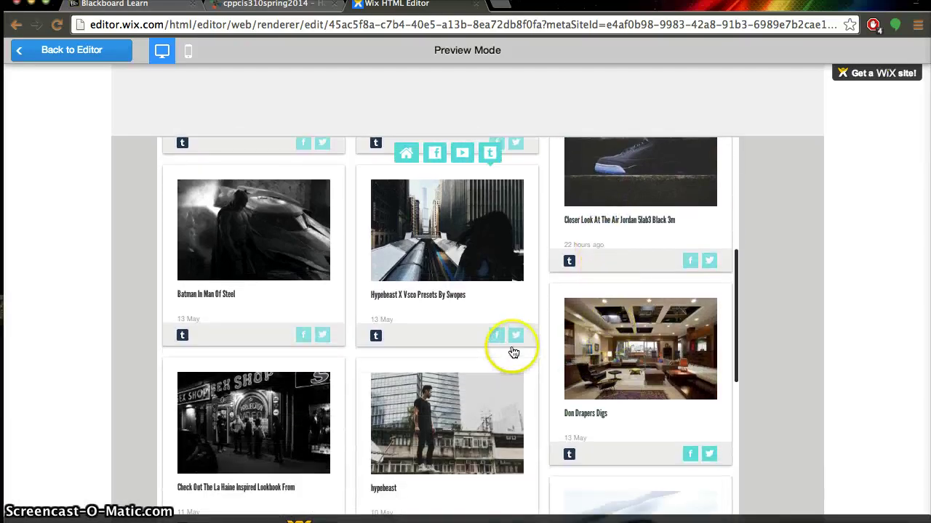
pyautogui.scroll(-5, 514, 349)
pyautogui.scroll(8, 514, 351)
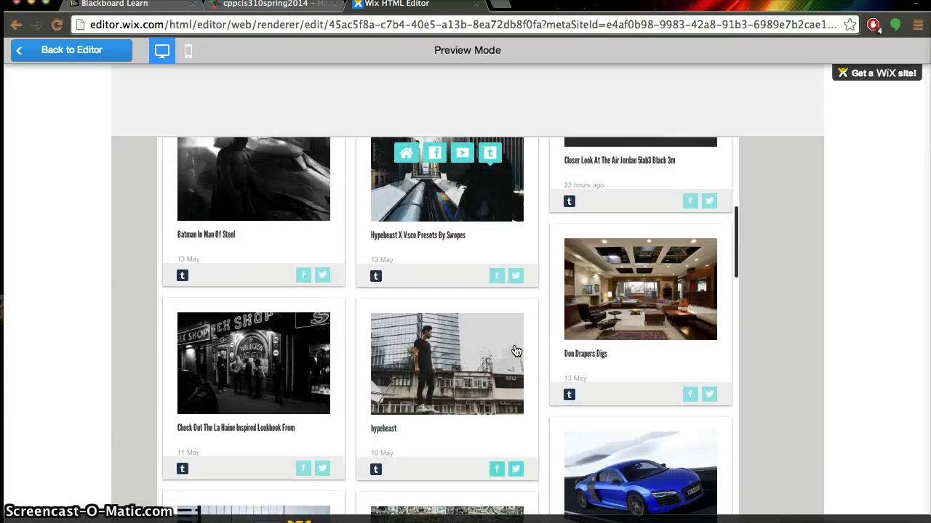
pyautogui.scroll(3, 516, 352)
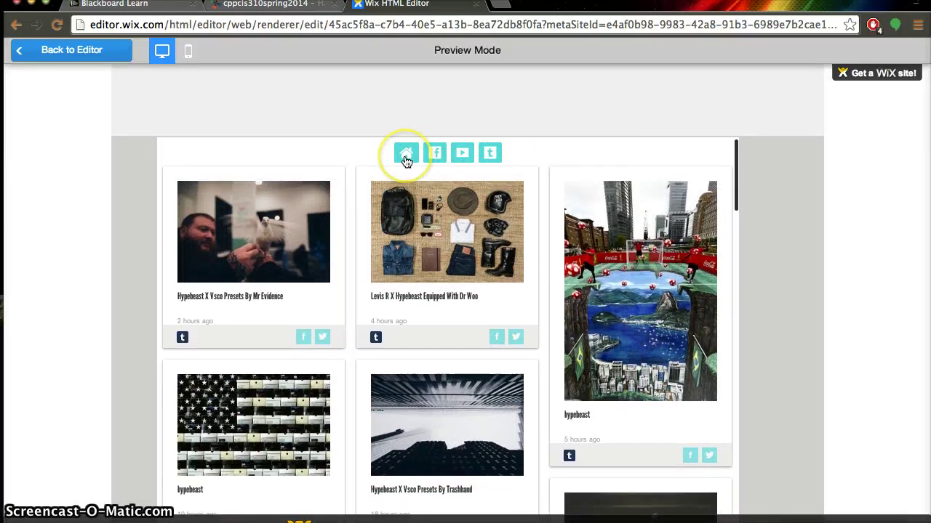
pyautogui.click(406, 154)
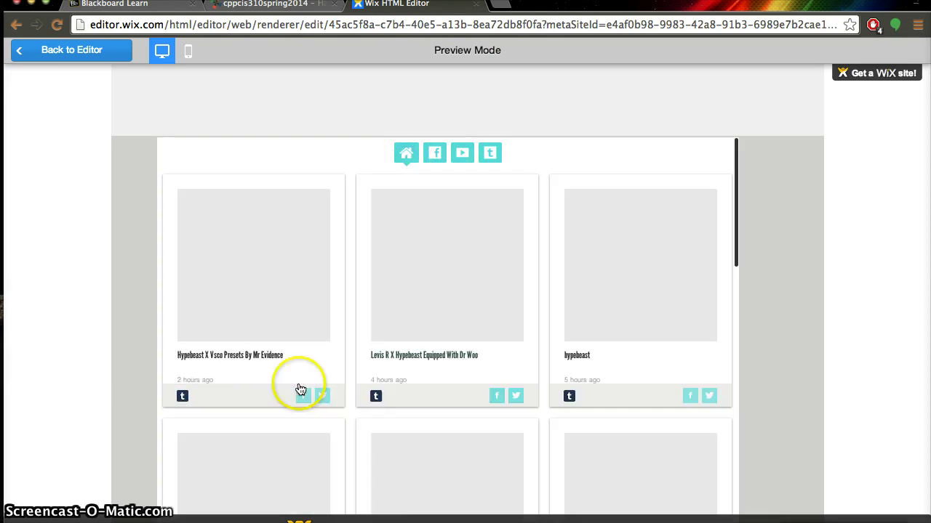